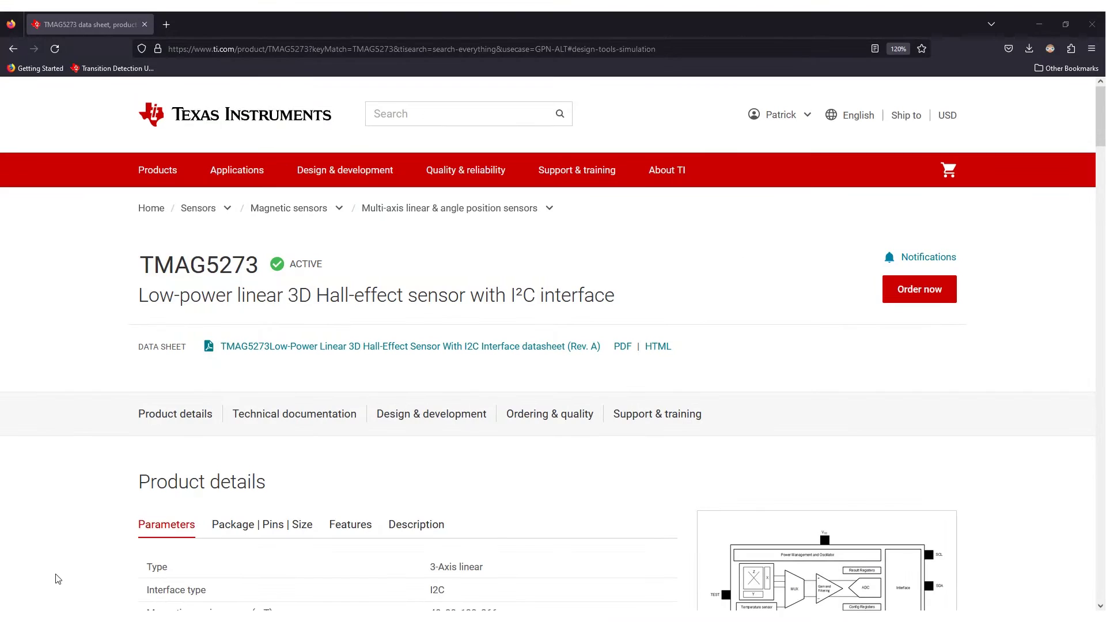
Launch the TI Magnetic Sense Simulator from the TMAG5273 design and development resources
left_click(408, 419)
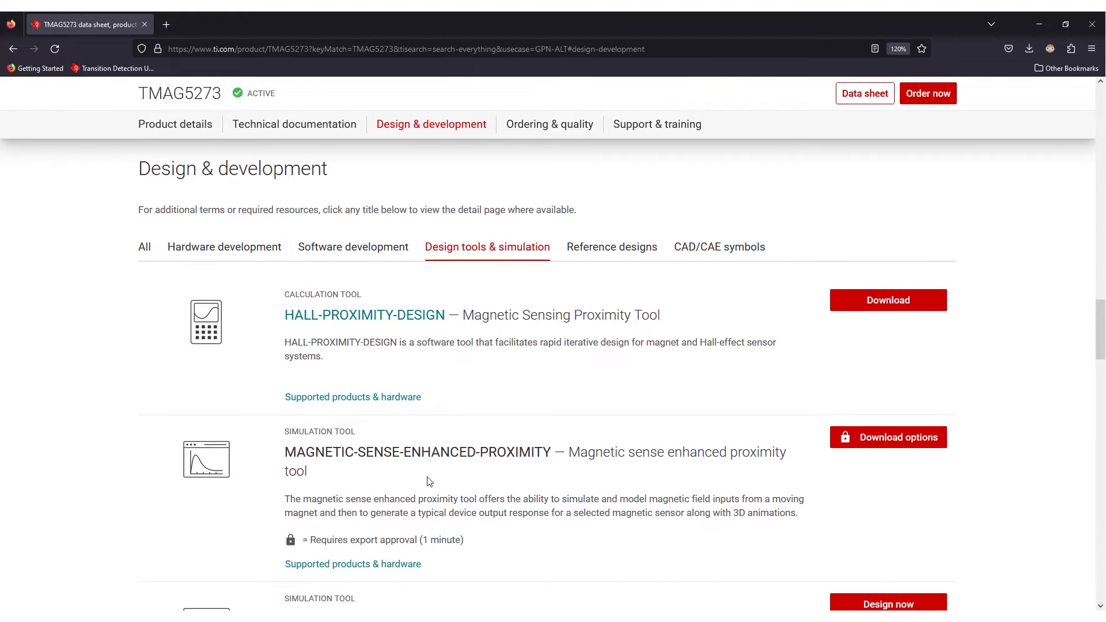
scroll(450, 482, "down", 5)
scroll(420, 485, "down", 1)
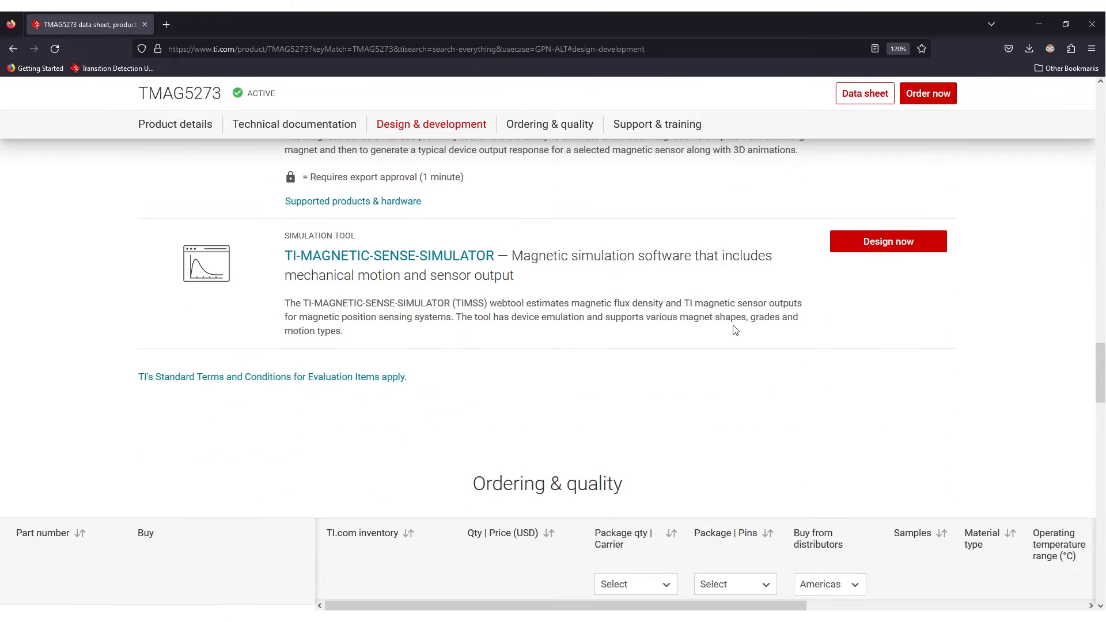
left_click(861, 250)
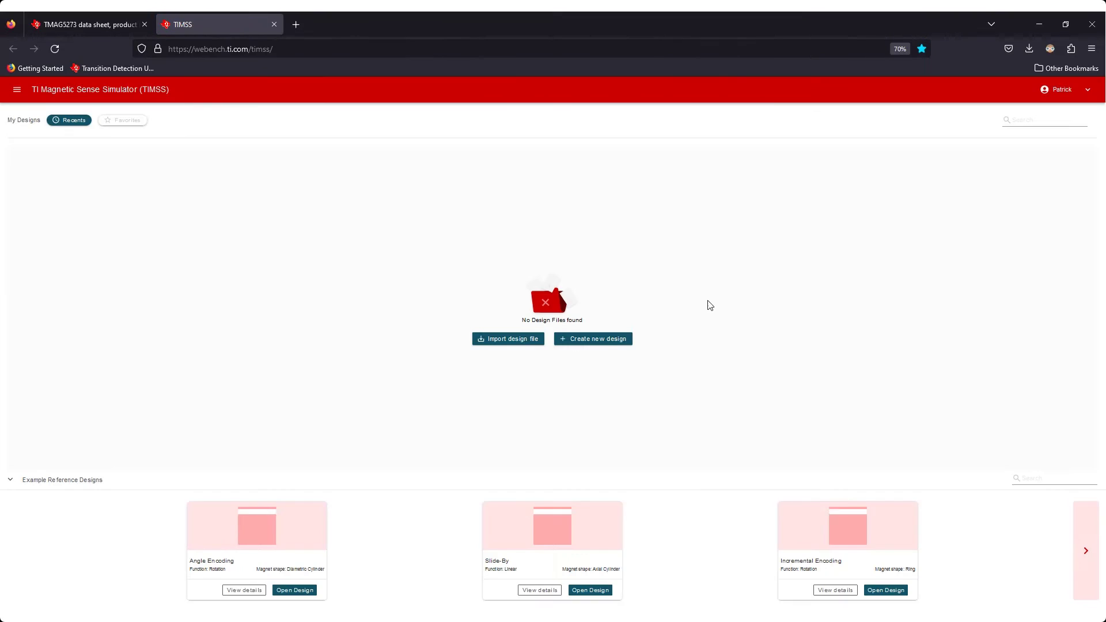
Create a new Rotation design with a bar magnet and load it in the 3D editor
left_click(605, 343)
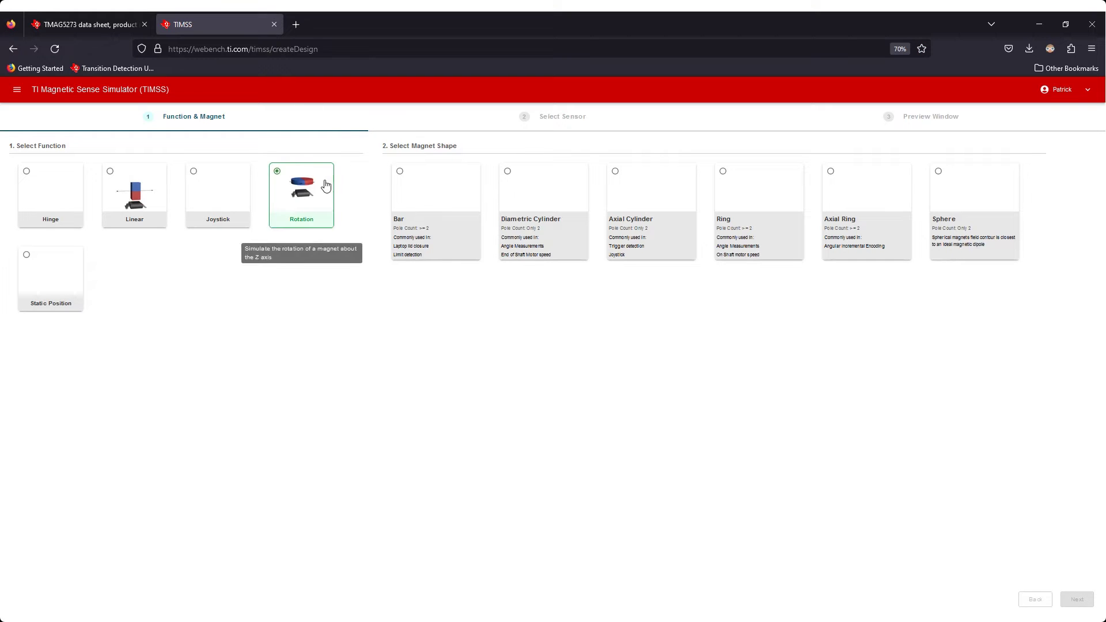
left_click(437, 208)
left_click(1076, 599)
left_click(1071, 599)
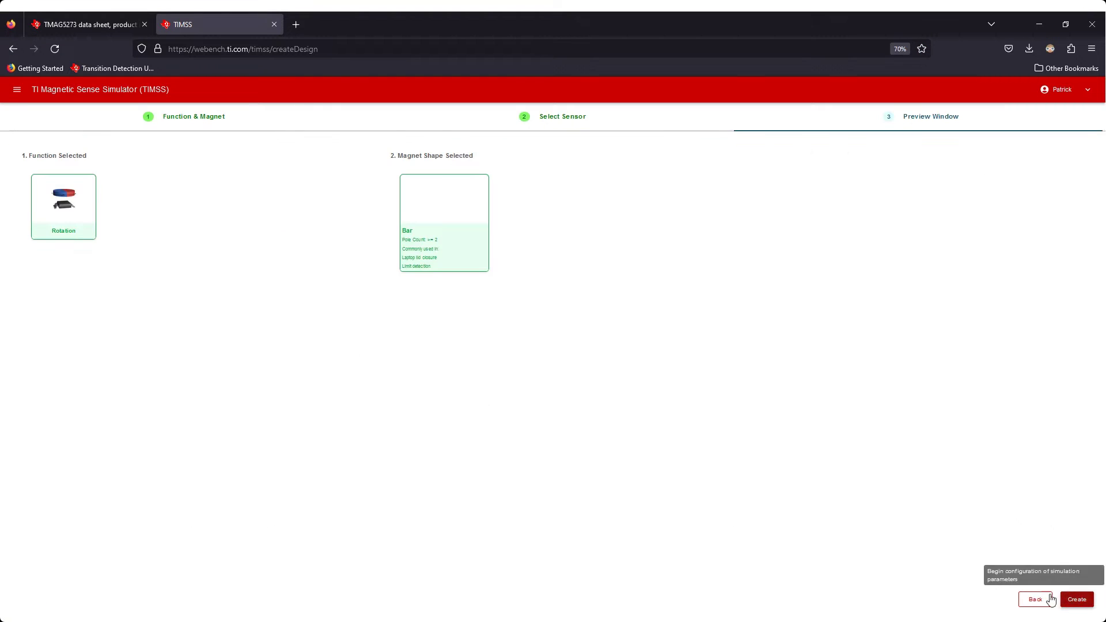
left_click(1078, 598)
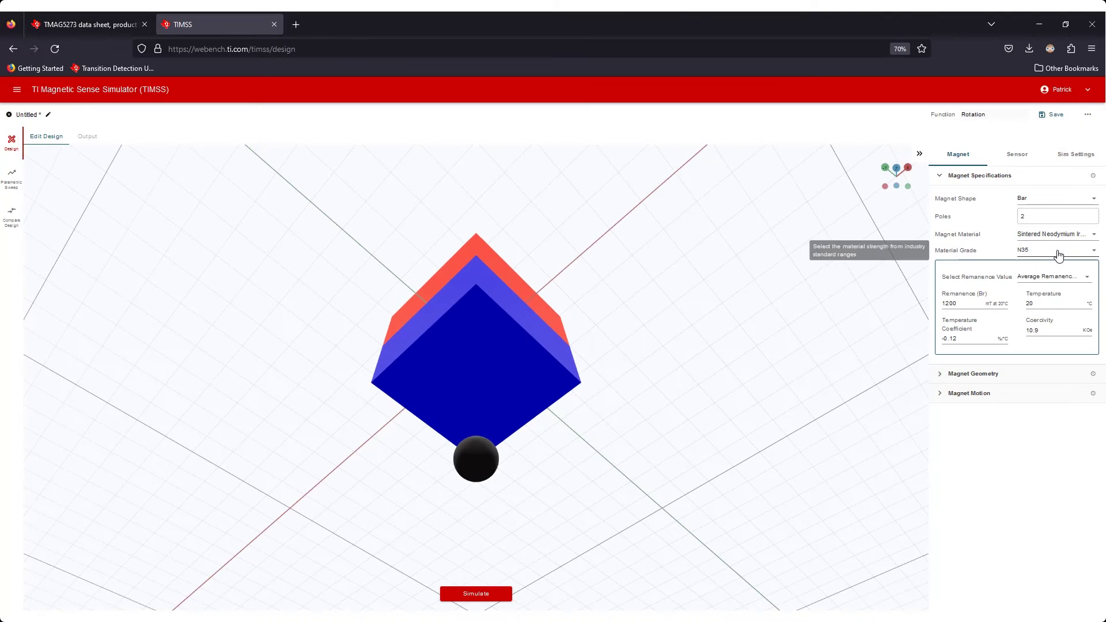
Set magnet grade N42, dimensions 2.4 × 0.95 × 3.45 mm, starting position and rotation angles
left_click(1058, 254)
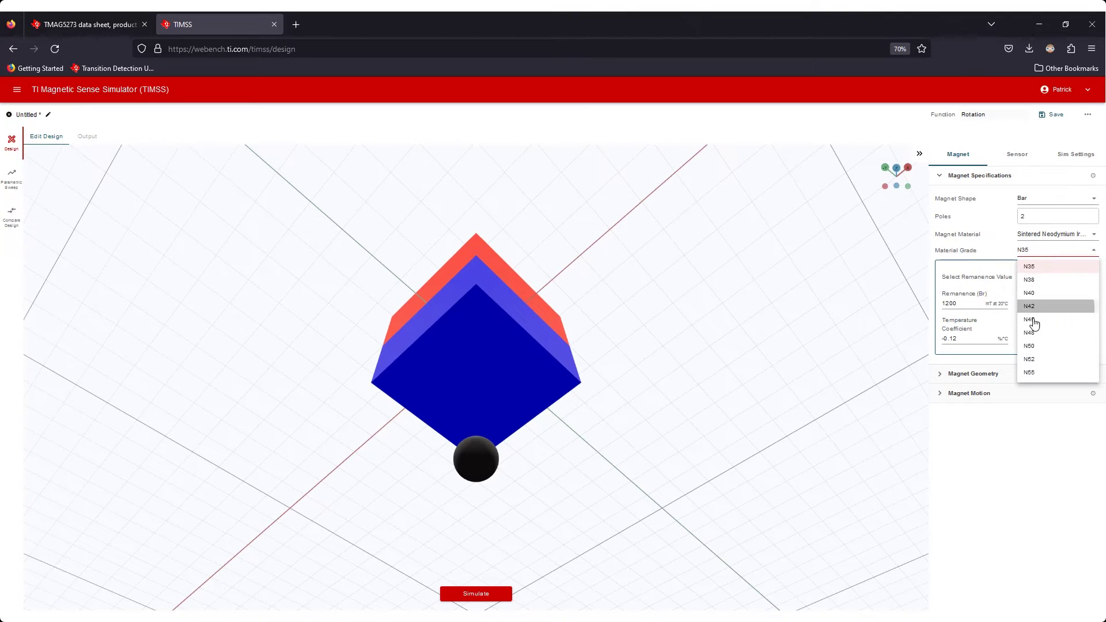
left_click(1030, 307)
left_click(958, 375)
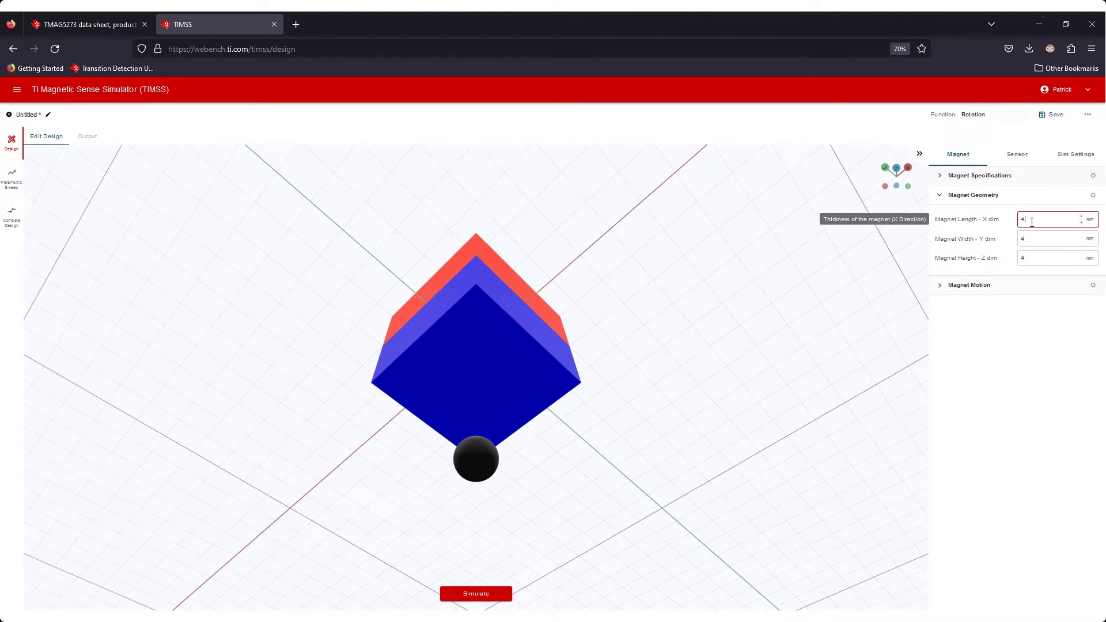
type("2")
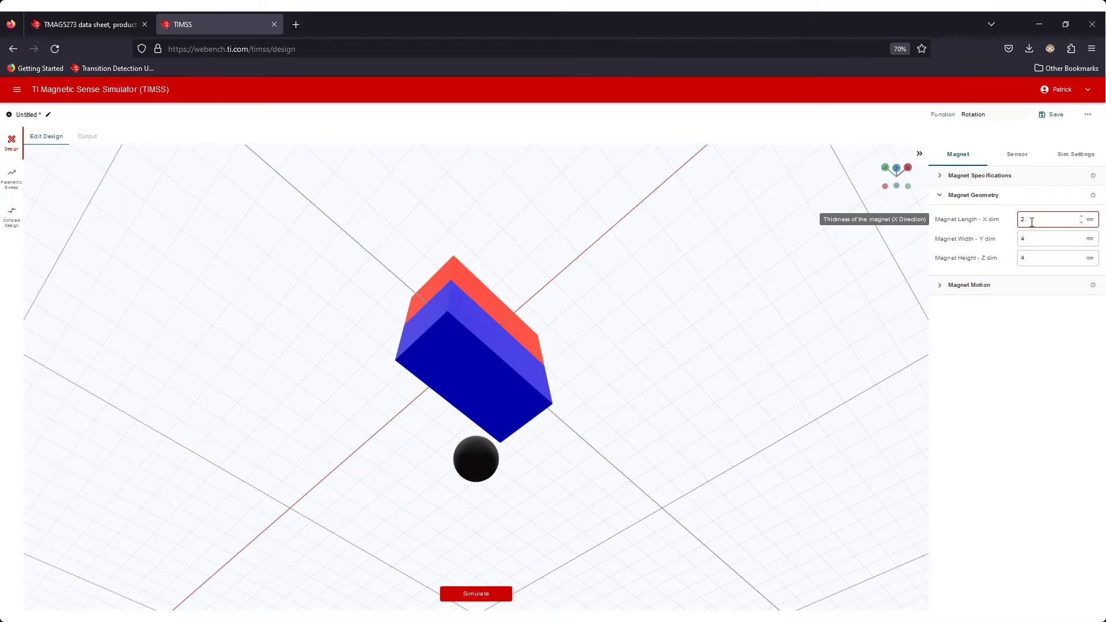
type(".4")
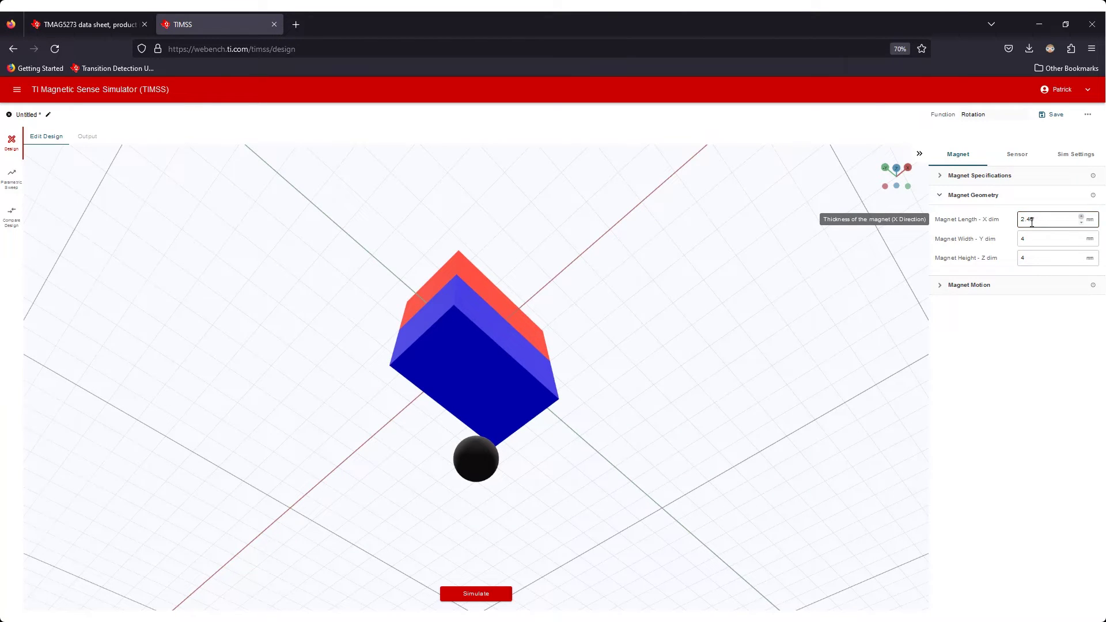
type("0.95")
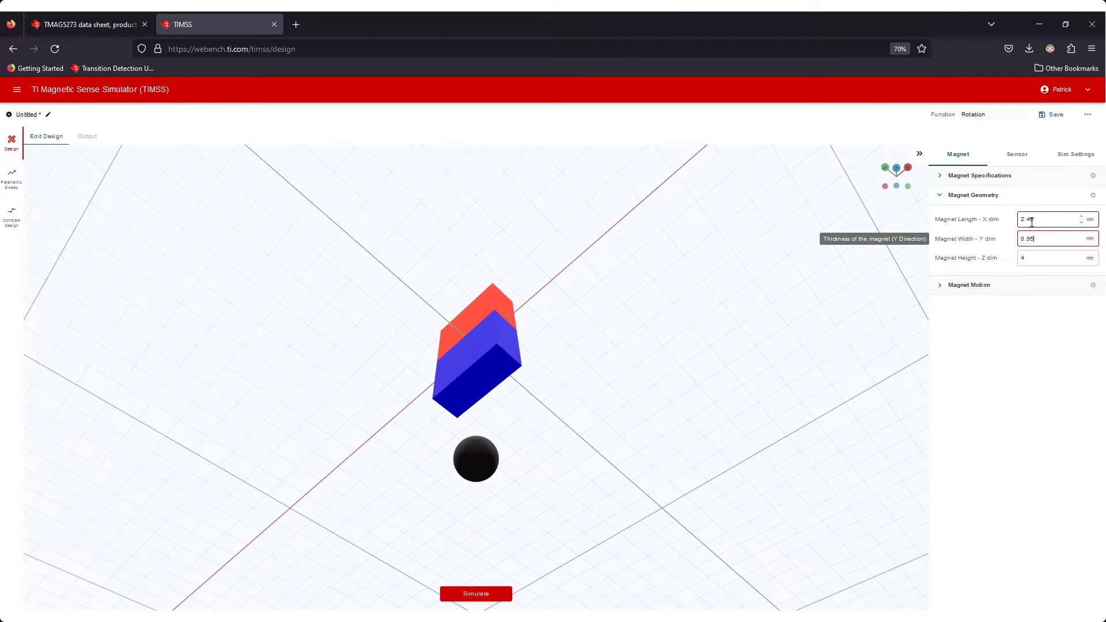
type("3.45")
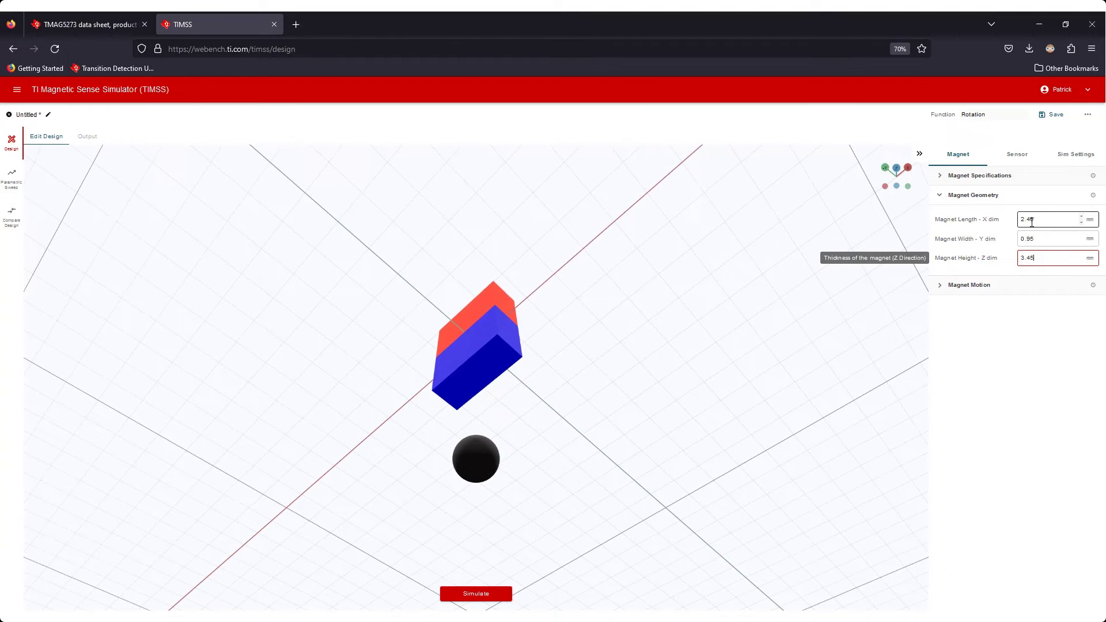
left_click(983, 285)
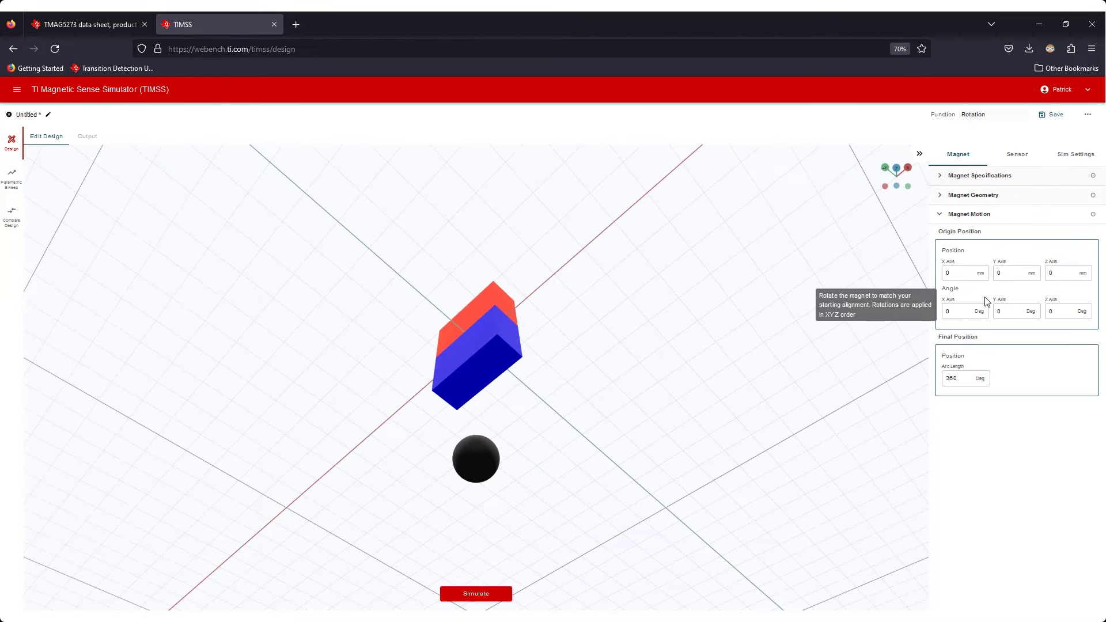
type("2.13")
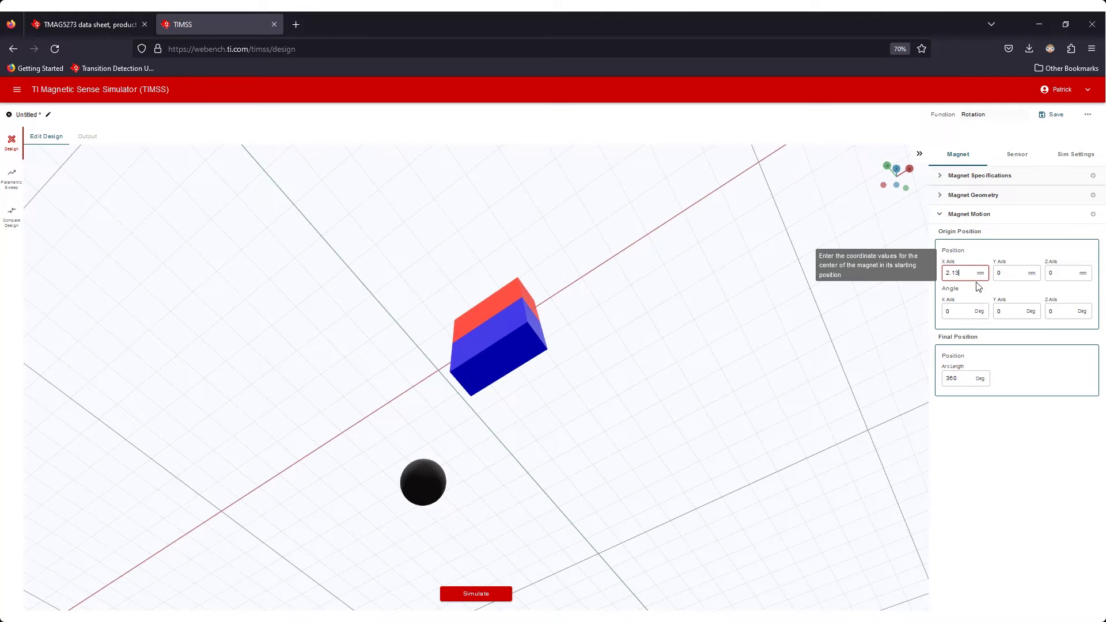
type("-1.23")
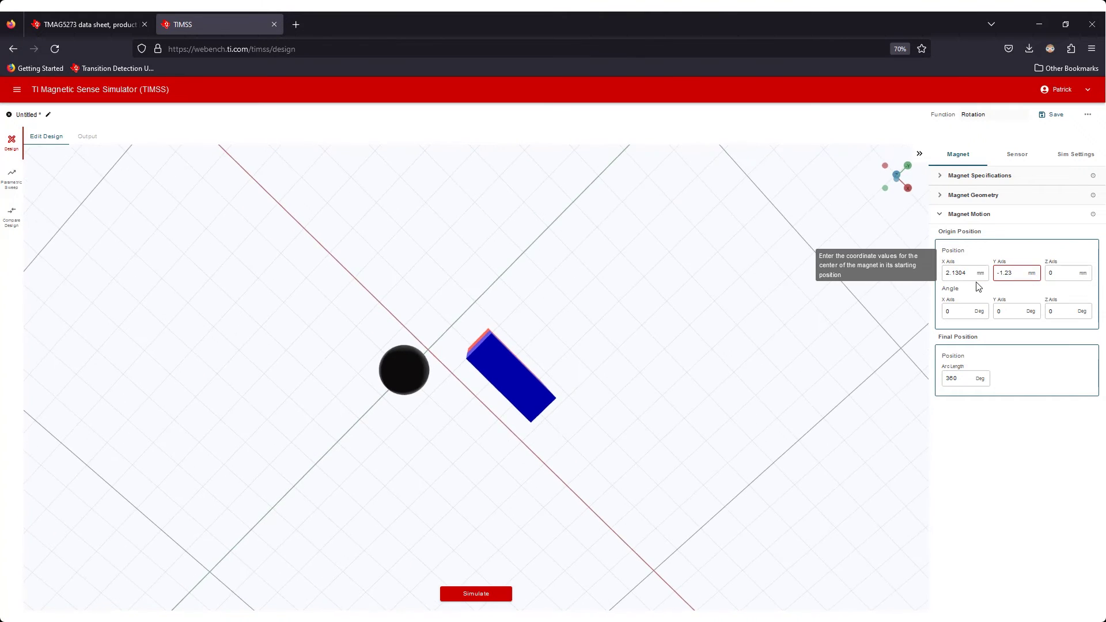
left_click(973, 311)
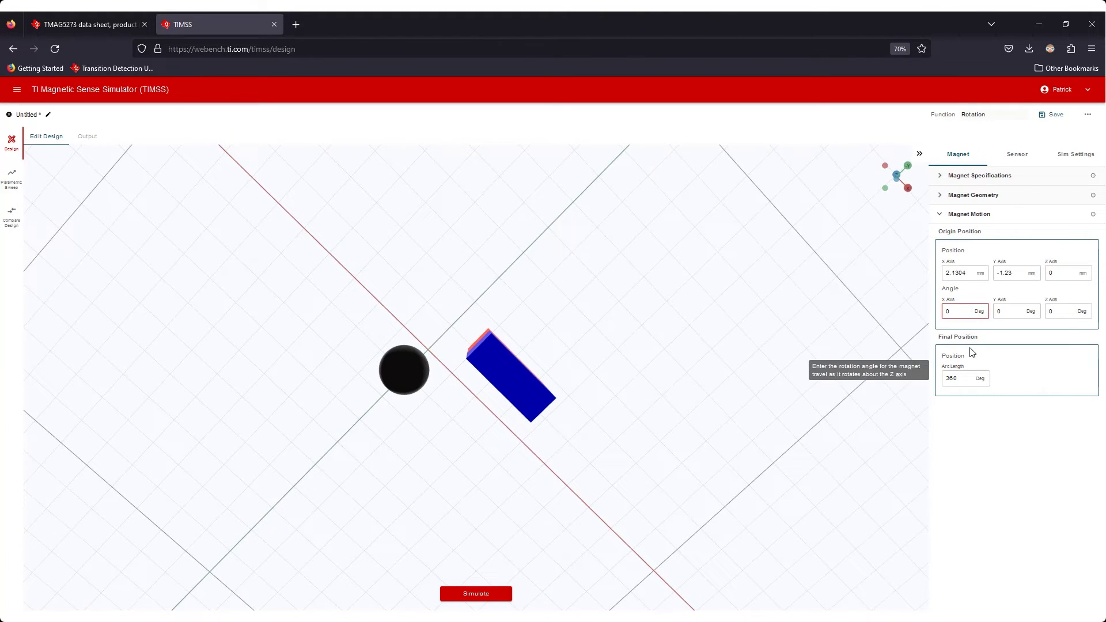
type("90")
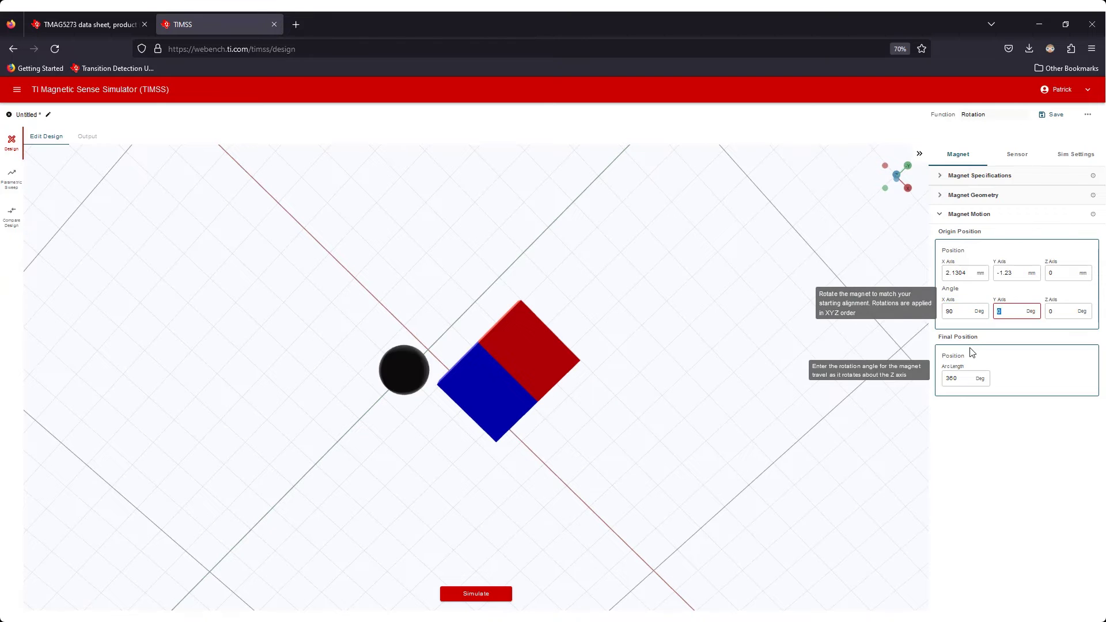
type("-30")
key("Return")
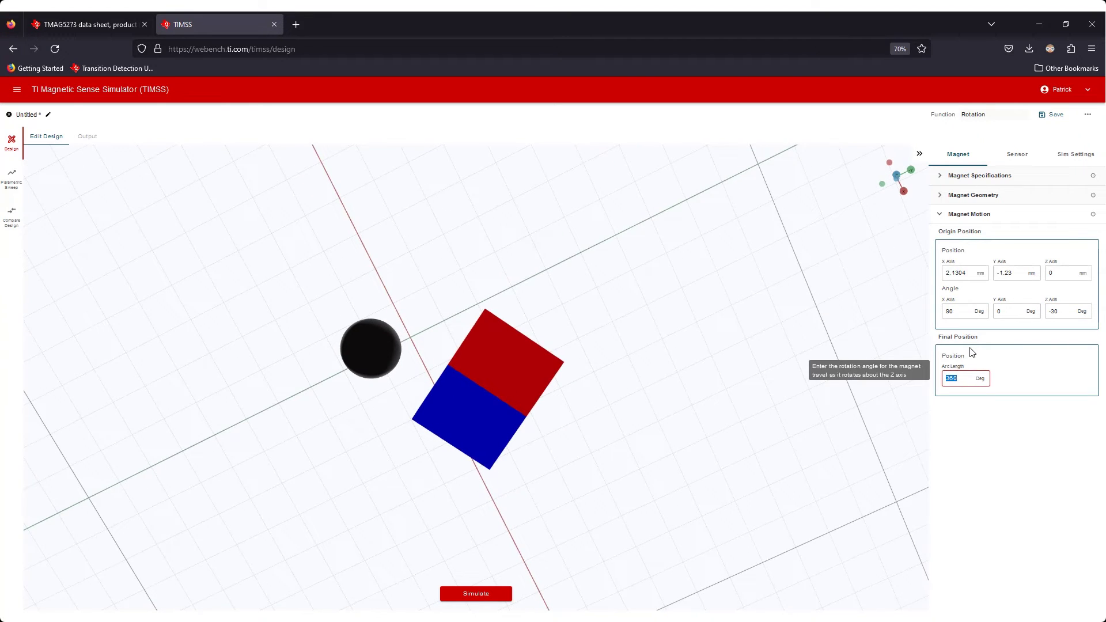
type("60")
left_click(1017, 155)
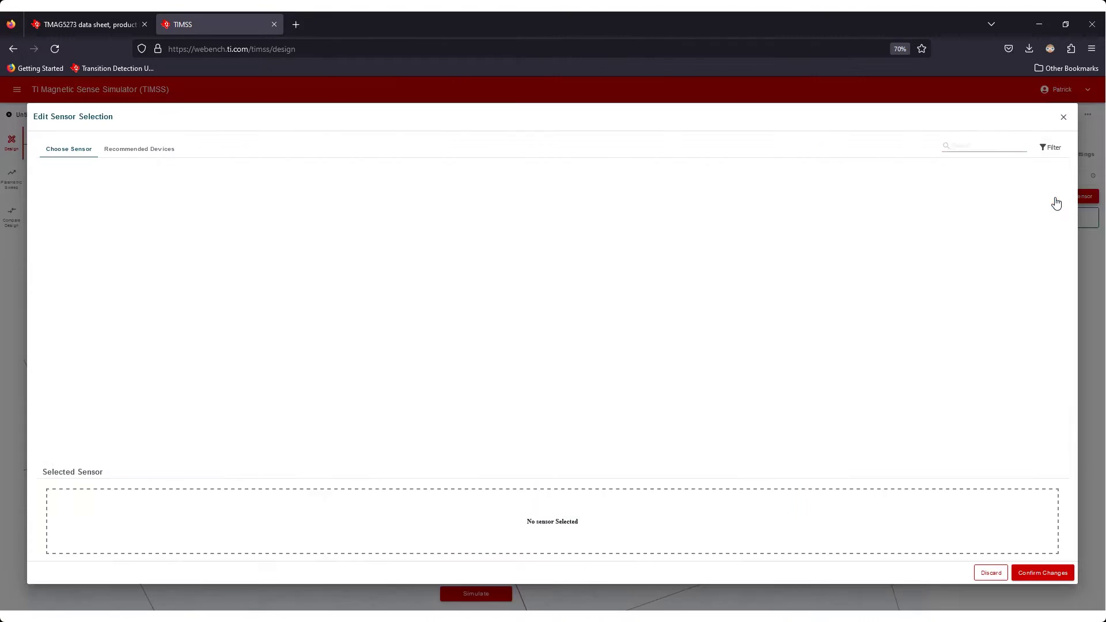
Select the TMAG5273 sensor and switch to the TMAG5273A1QDBVR variant
left_click(998, 147)
type("tmag5273")
left_click(76, 194)
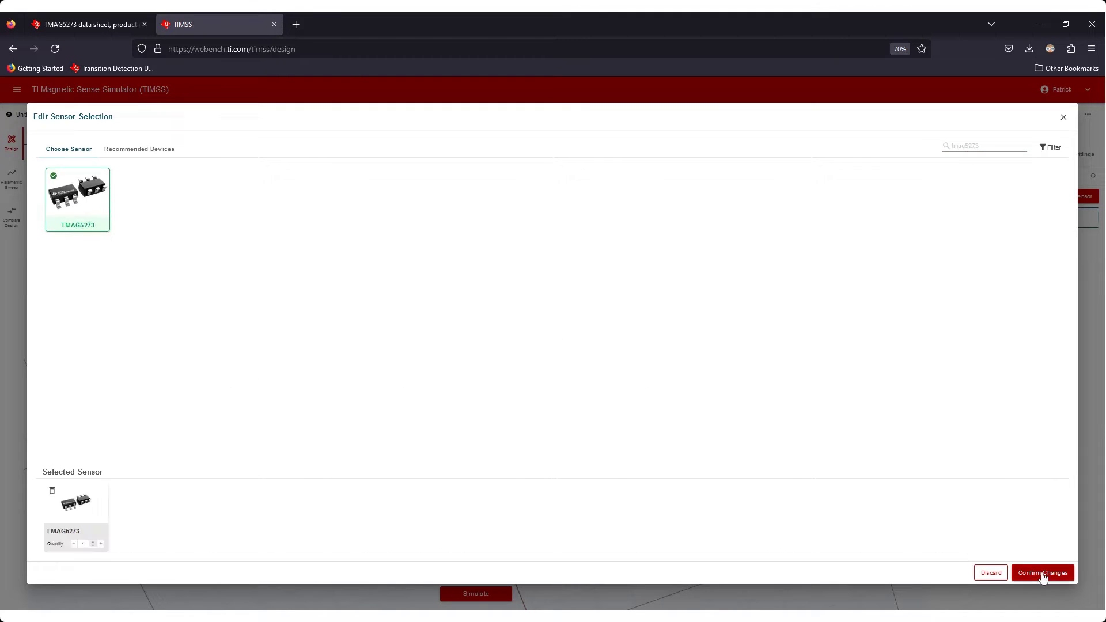
left_click(1043, 573)
left_click(1053, 285)
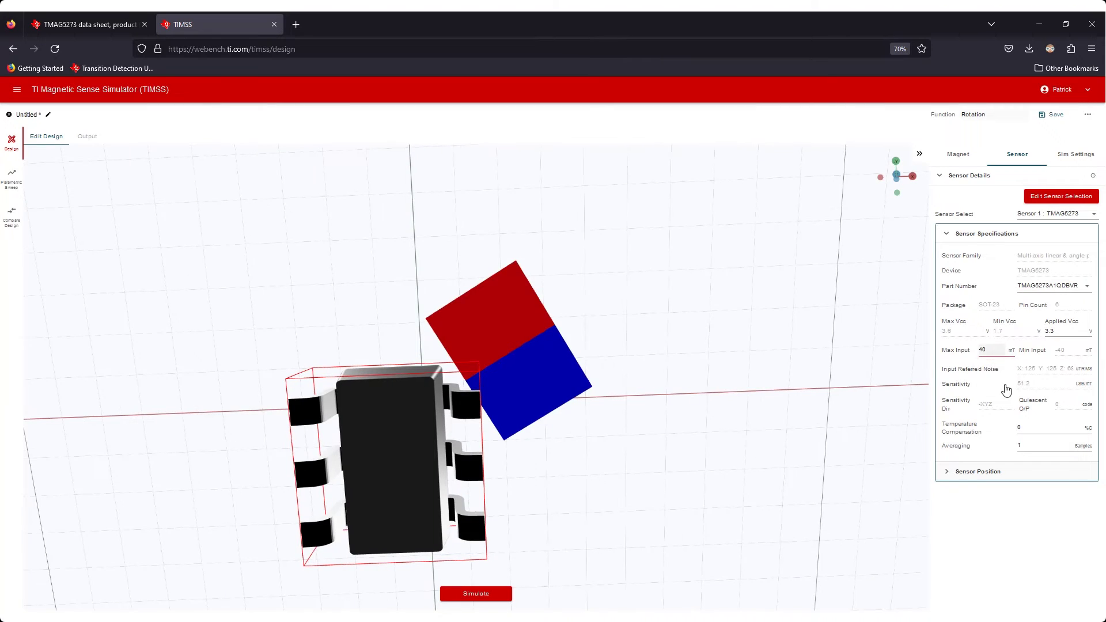
Place the sensor at Z 0.16 mm with a −90° Y angle and run the simulation
left_click(978, 471)
left_click(980, 301)
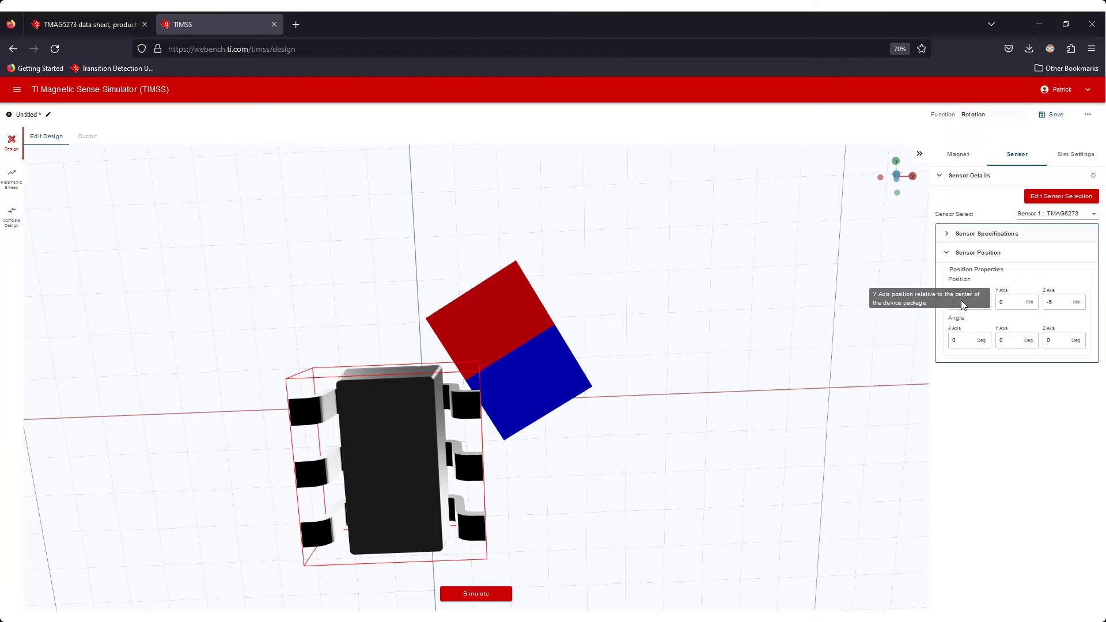
key("Tab")
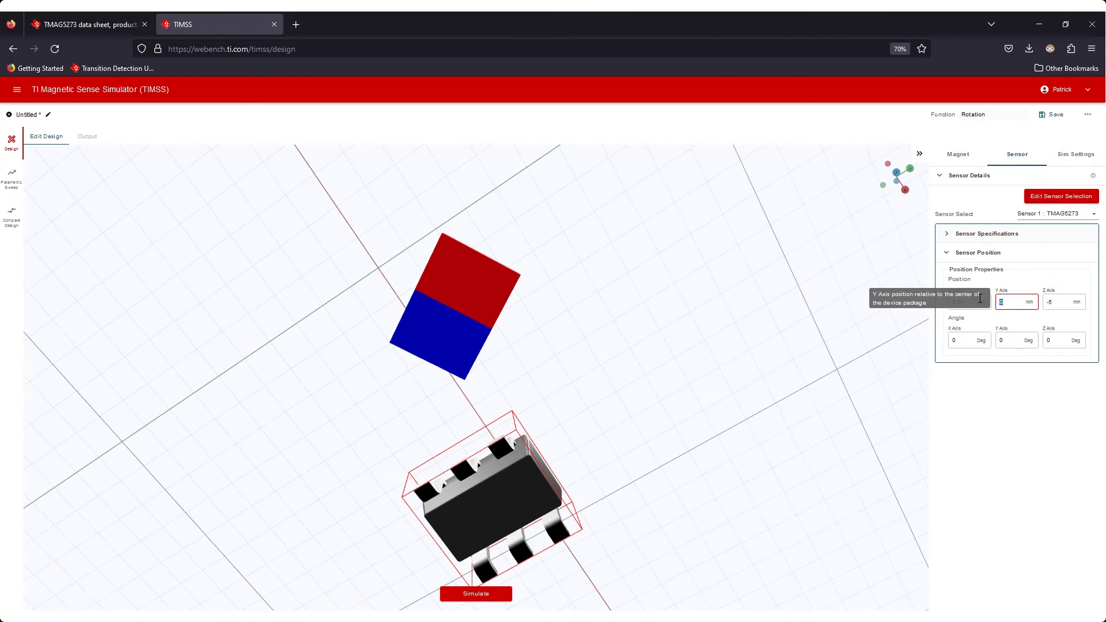
key("Tab")
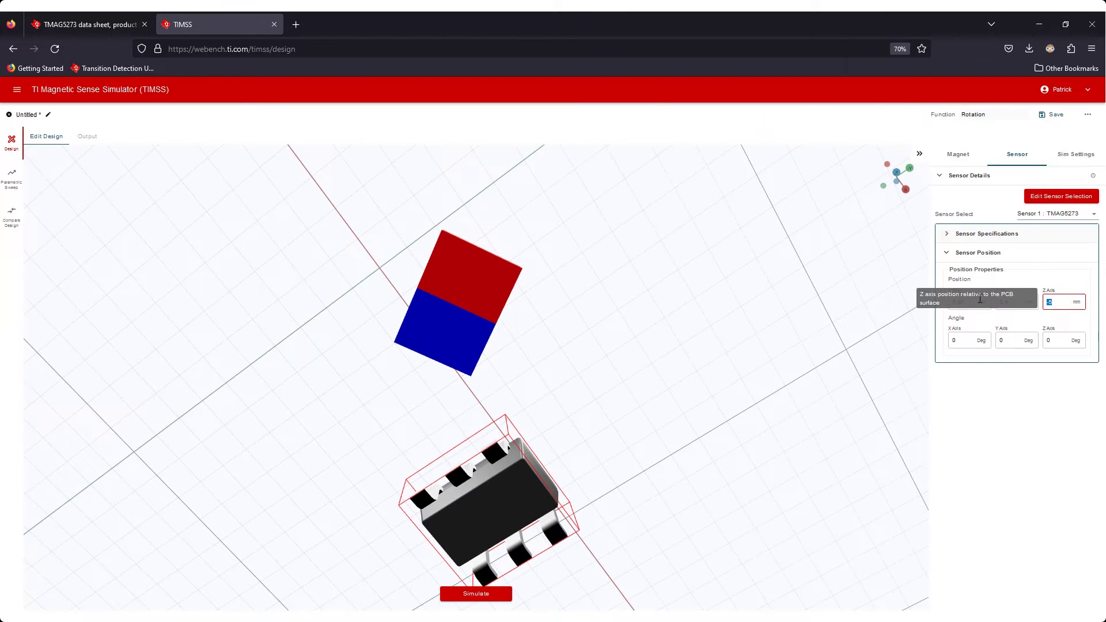
type("0.16")
key("Tab")
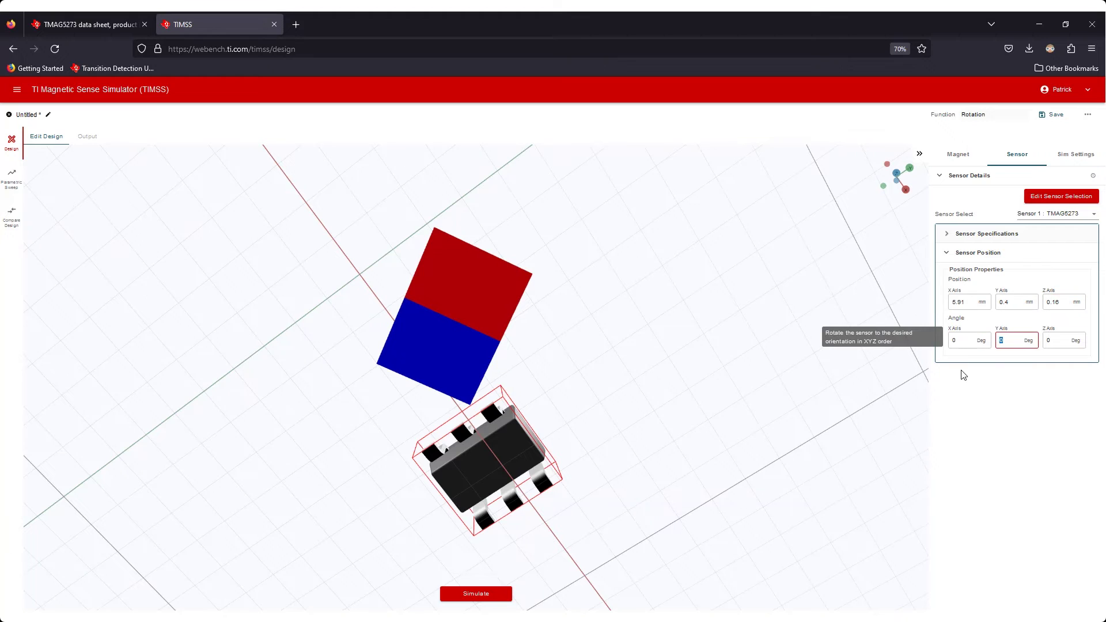
type("-90")
left_click(492, 595)
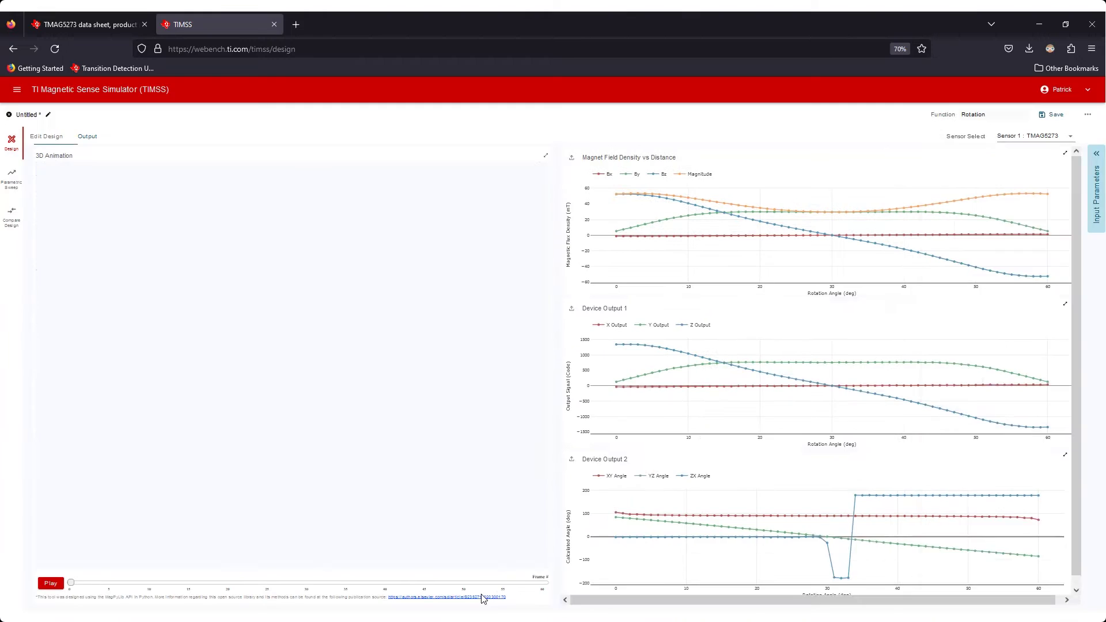
View the results top-down with the Magnitude trace hidden, play the animation and rewind to the first frame
left_click(517, 182)
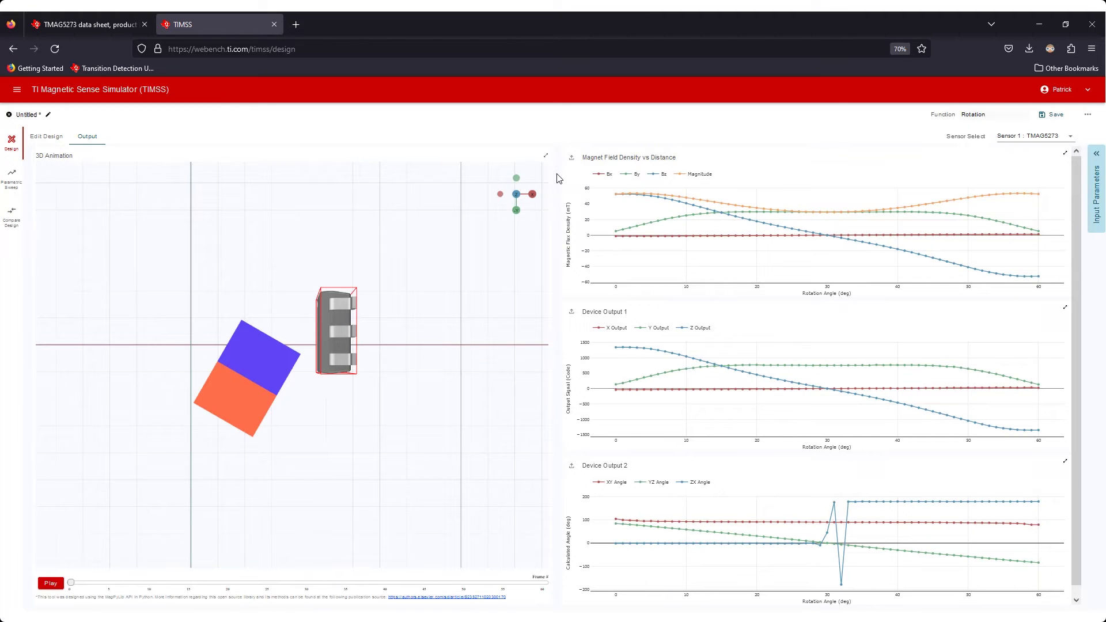
left_click(678, 175)
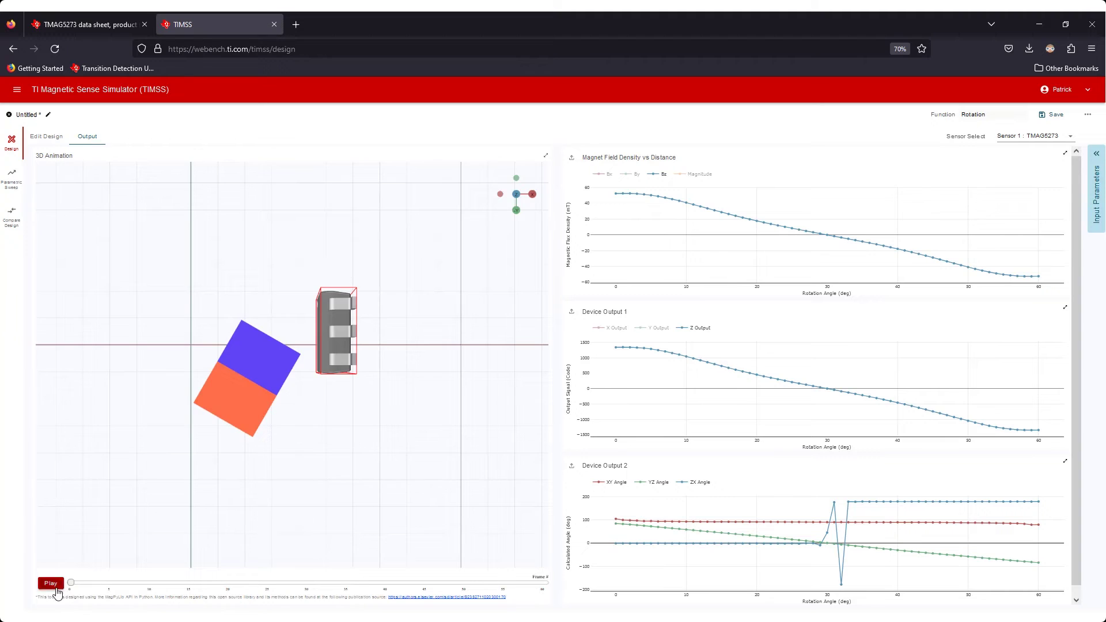
left_click(51, 584)
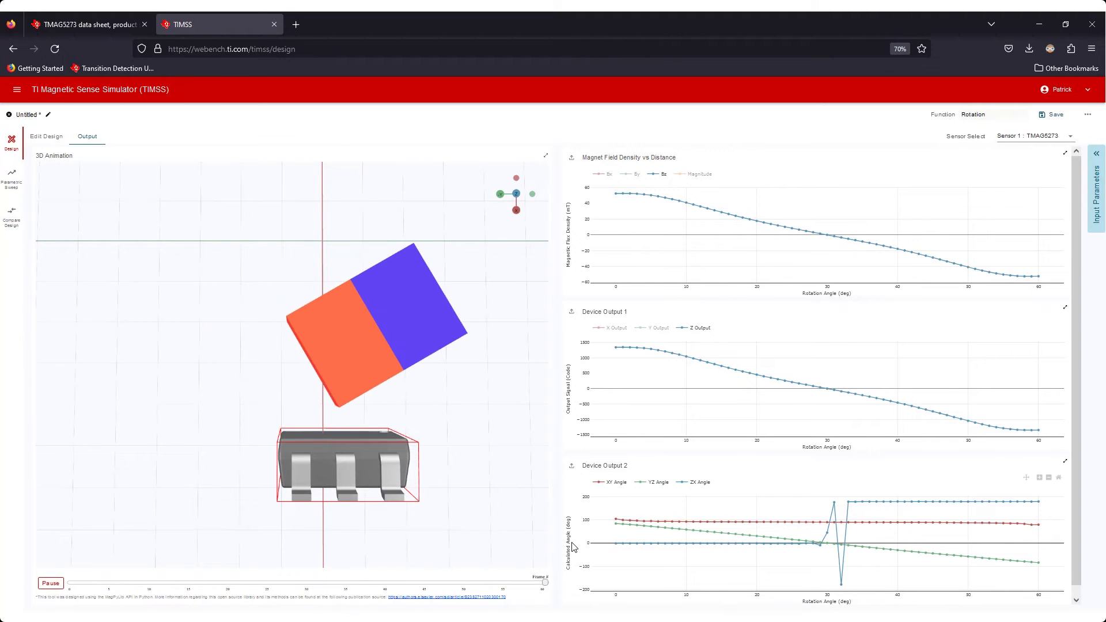
left_click(69, 585)
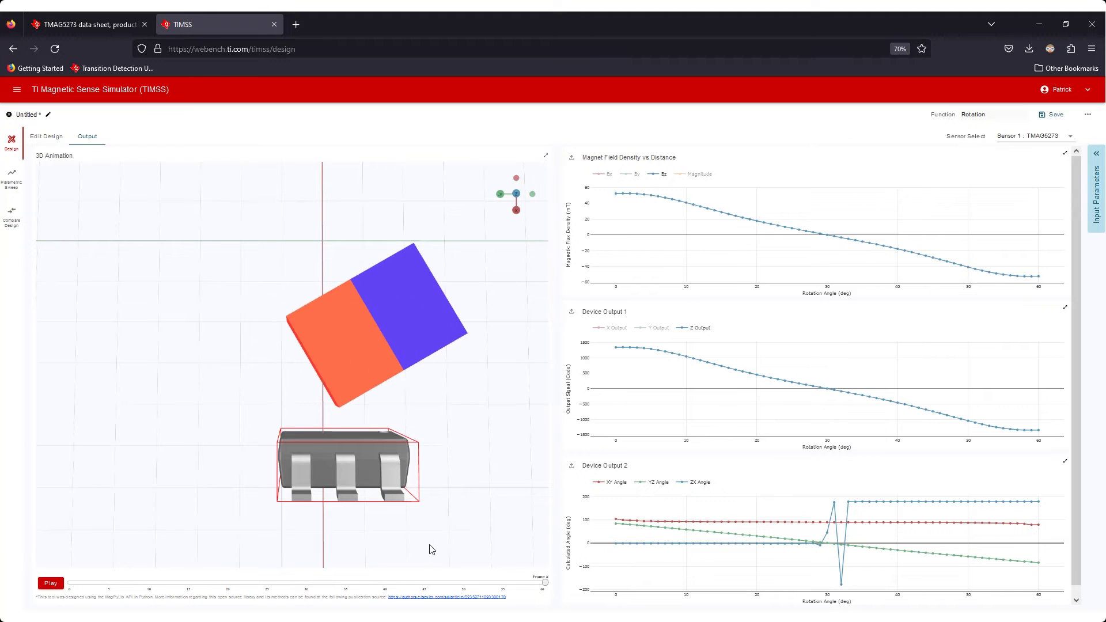
left_click_drag(544, 583, 69, 585)
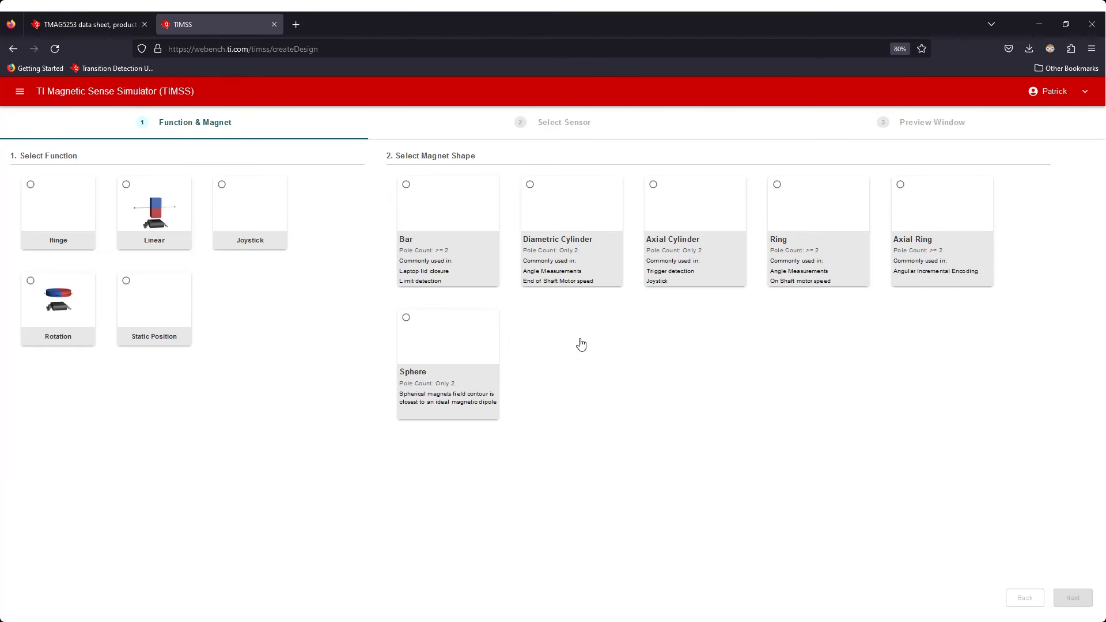
Create a Hinge design with an axial-cylinder magnet and make its material ferrite
left_click(31, 186)
left_click(655, 187)
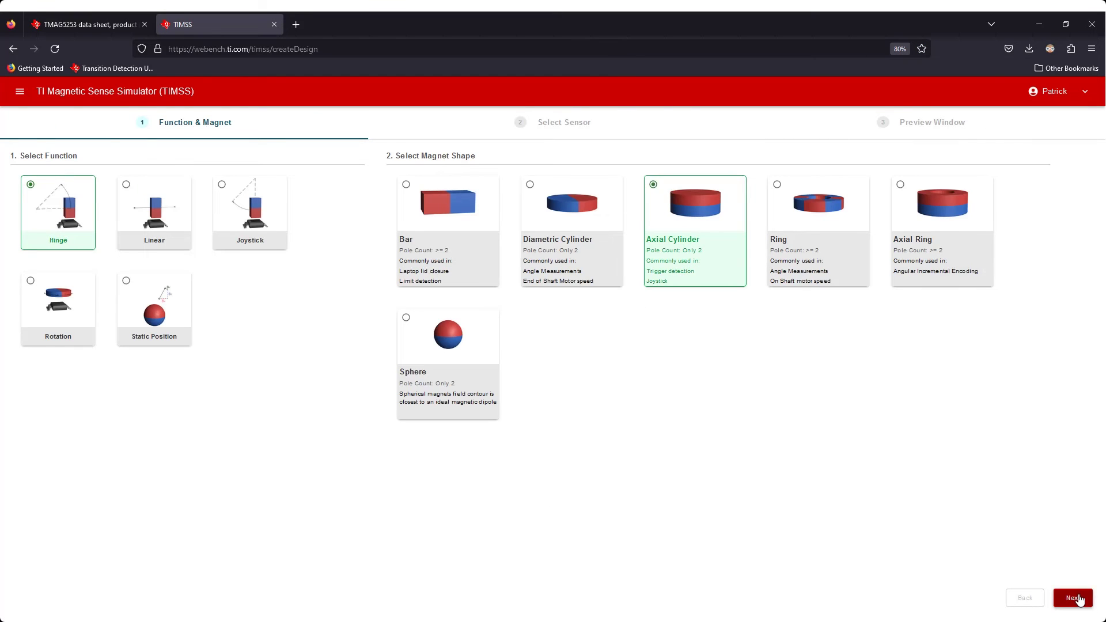
left_click(1076, 598)
left_click(1076, 598)
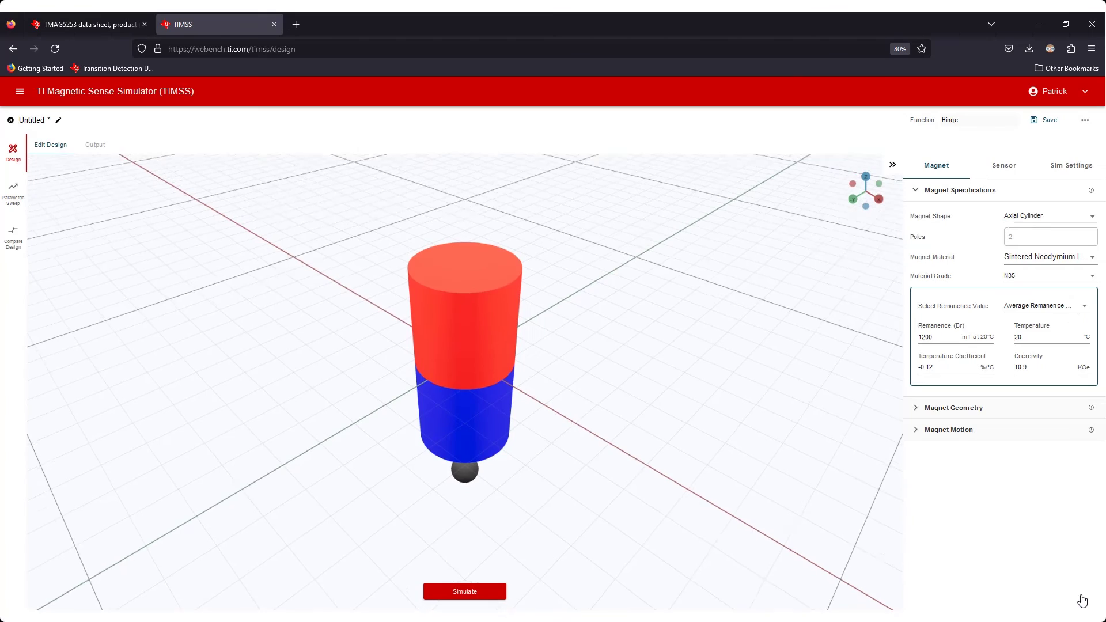
left_click(1089, 257)
left_click(1012, 344)
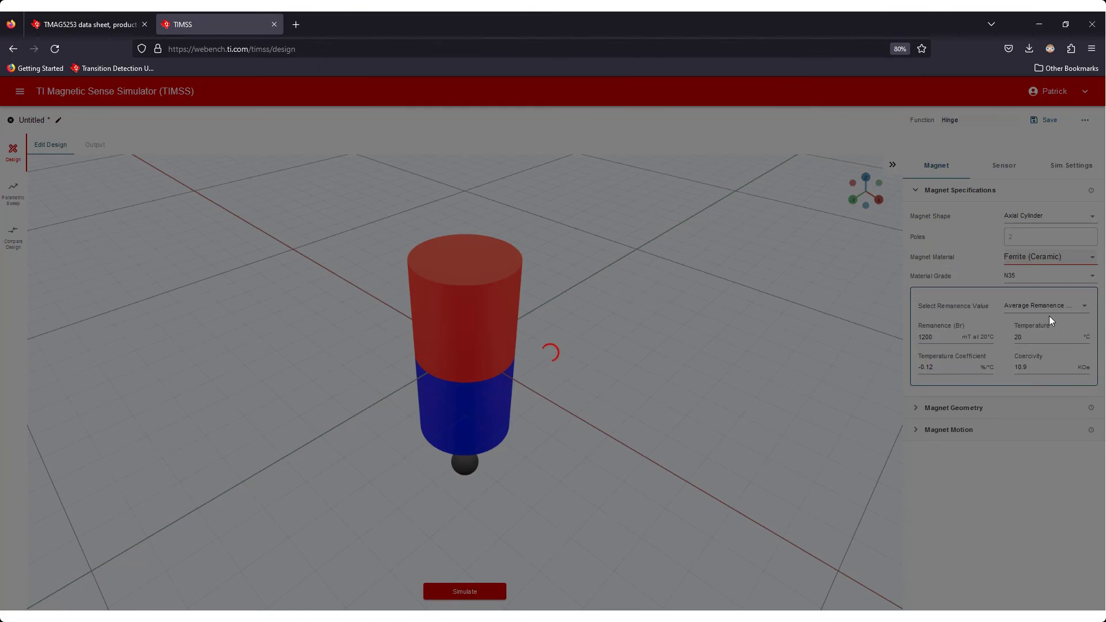
left_click(1050, 276)
left_click(1020, 401)
Set the magnet to 9.52 mm diameter and 3.18 mm height, with Y/Z start position and arc length
left_click(955, 399)
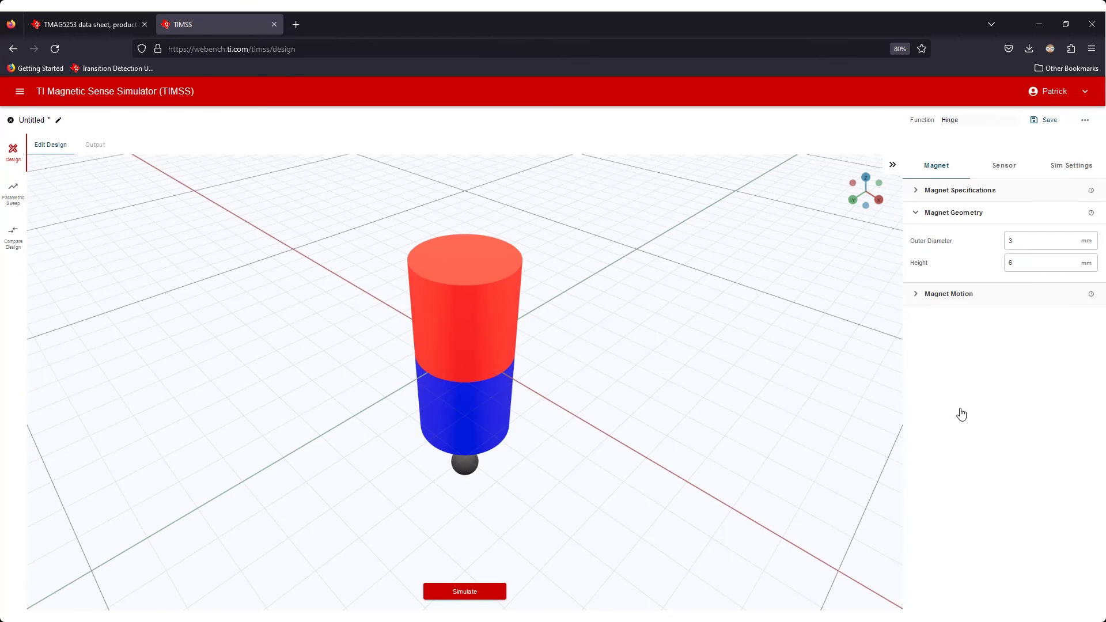
left_click(1008, 240)
type("9.52")
key("Tab")
type("3.18")
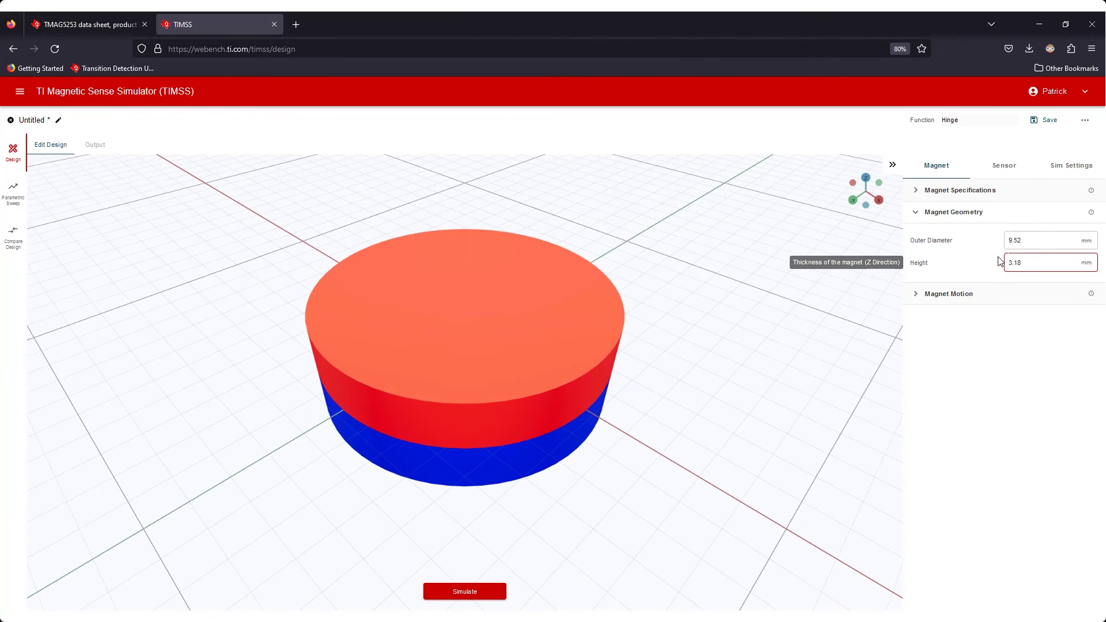
left_click(951, 294)
left_click(989, 304)
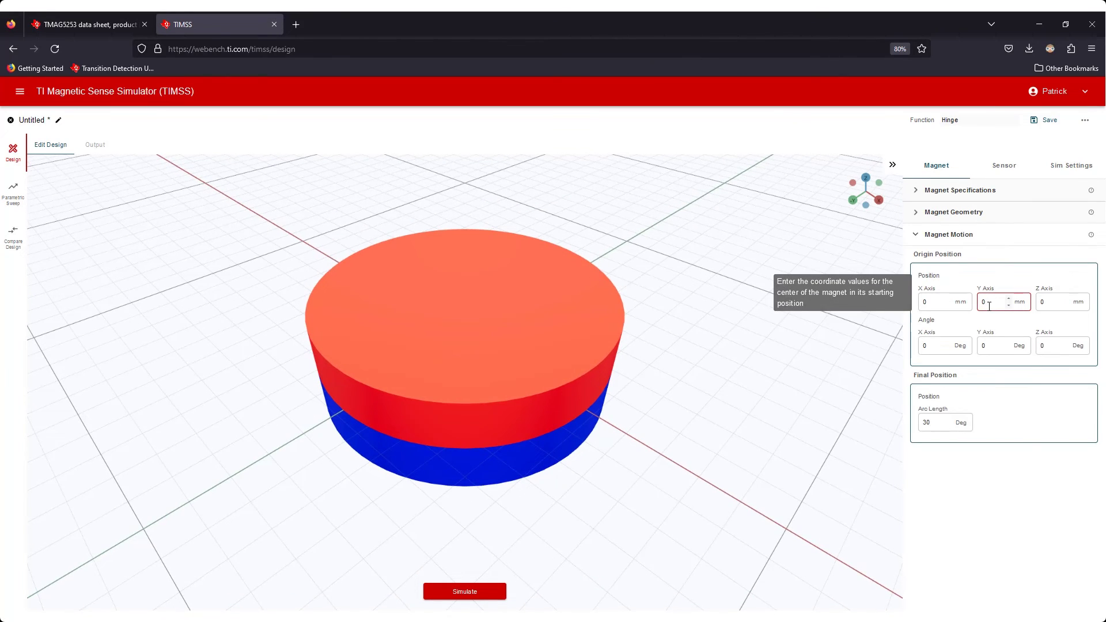
type("-11")
left_click(1046, 303)
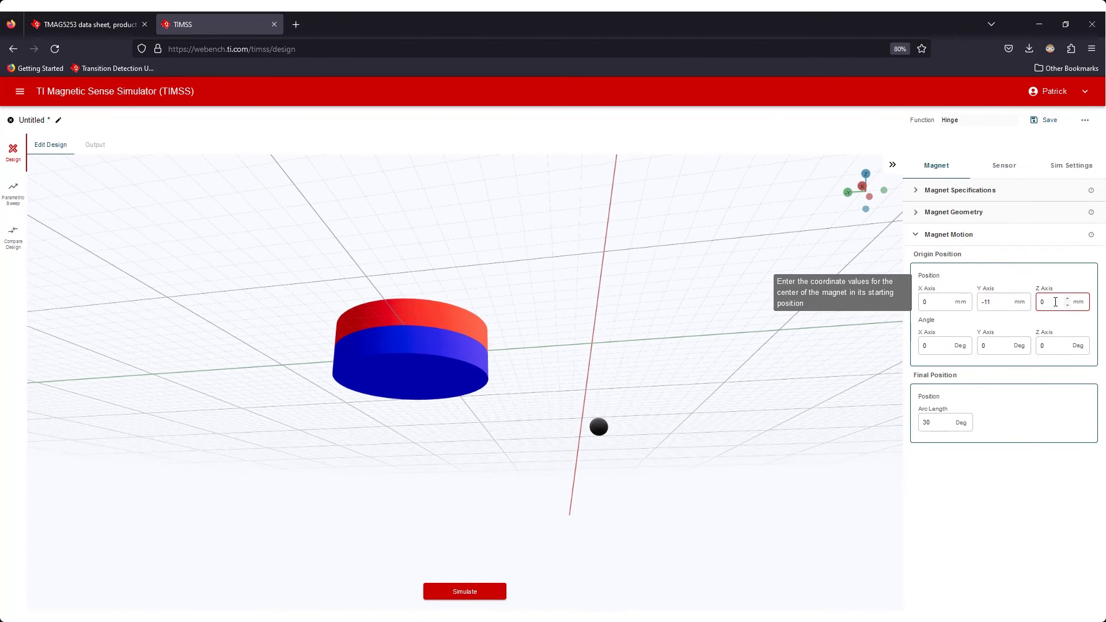
type("19.65")
double_click(929, 423)
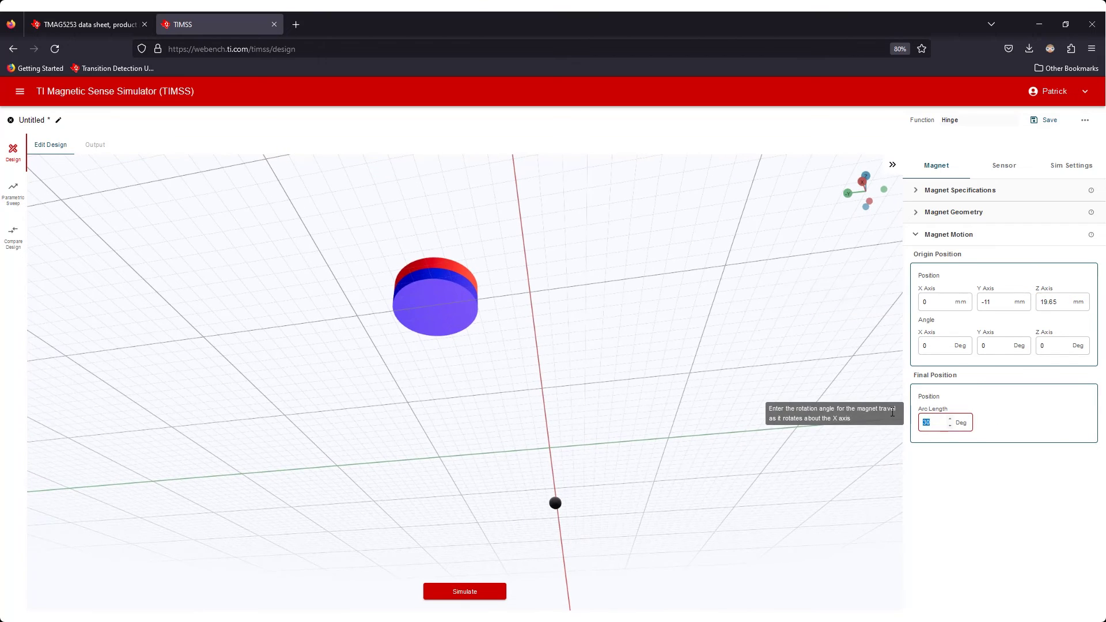
type("90")
Review the sensor position settings and move to the simulation settings' angular step size
left_click(1002, 169)
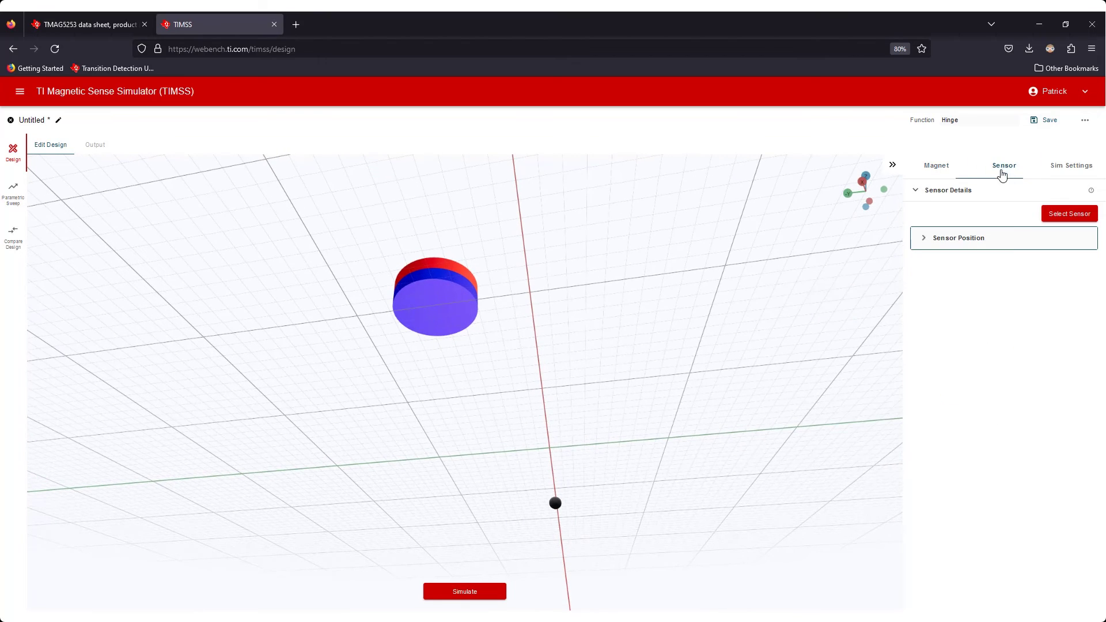
left_click(1015, 243)
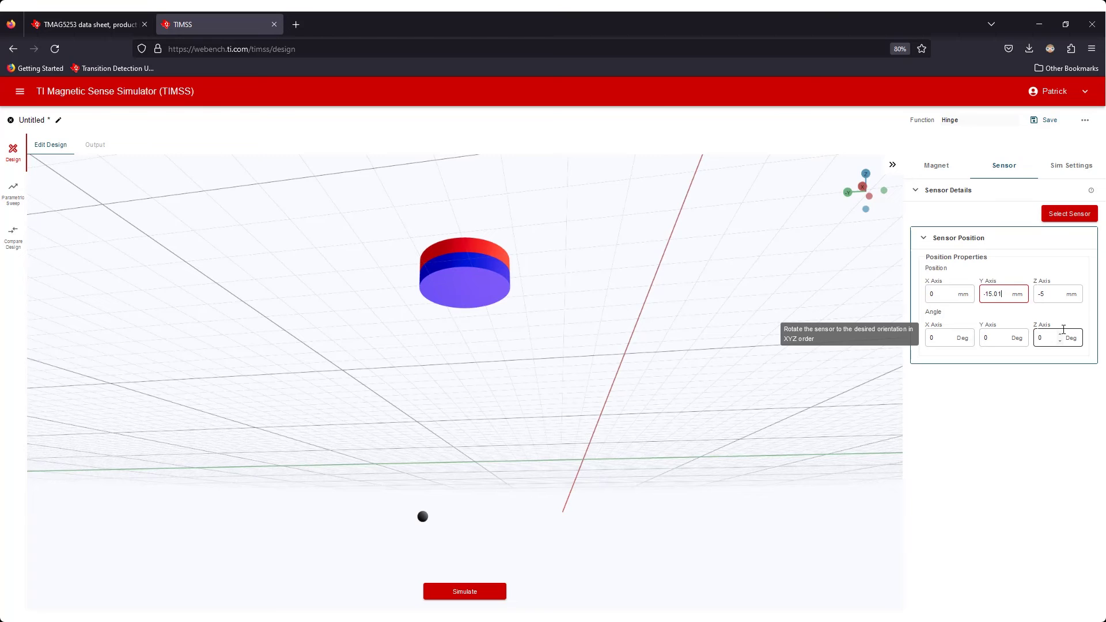
left_click(1064, 167)
left_click(1031, 217)
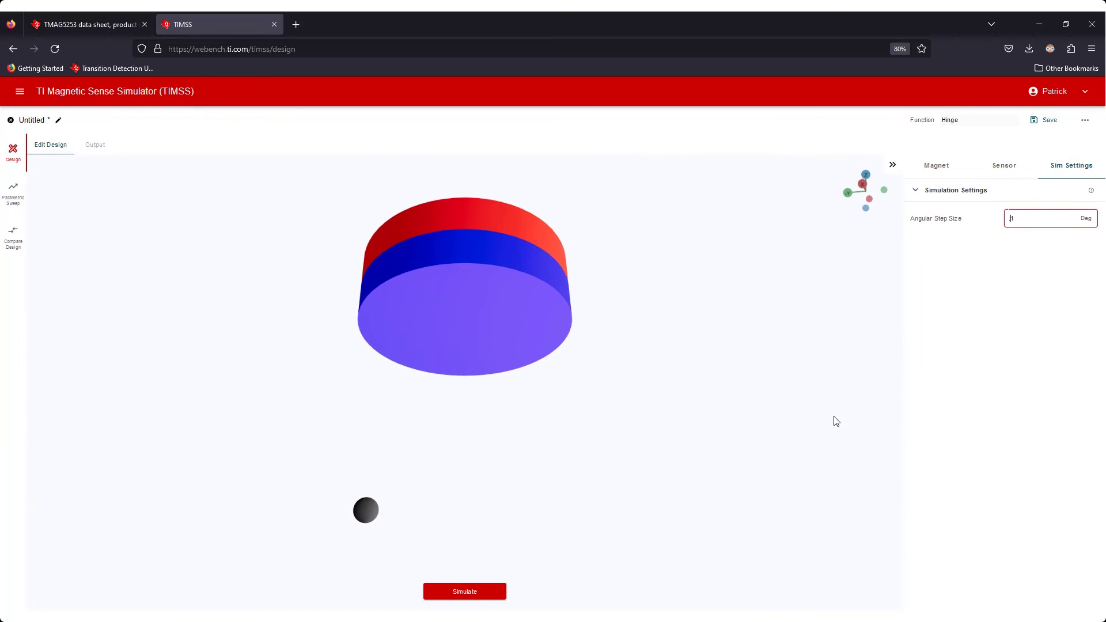
Run the hinge simulation with a 0.1° step, view along the X axis and play the animation
left_click(489, 593)
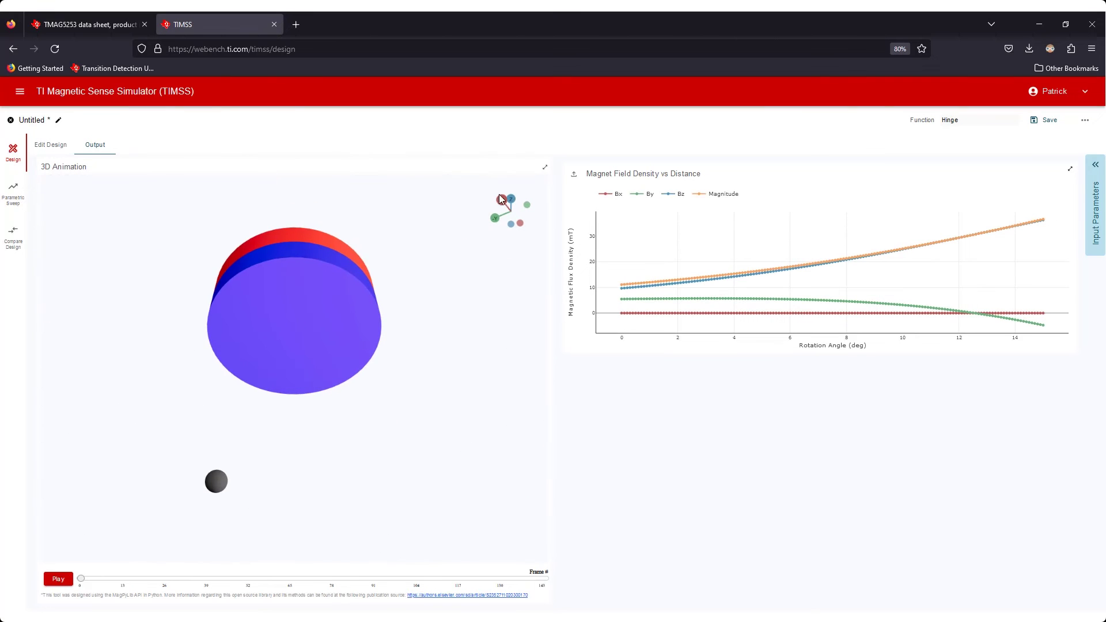
left_click(500, 198)
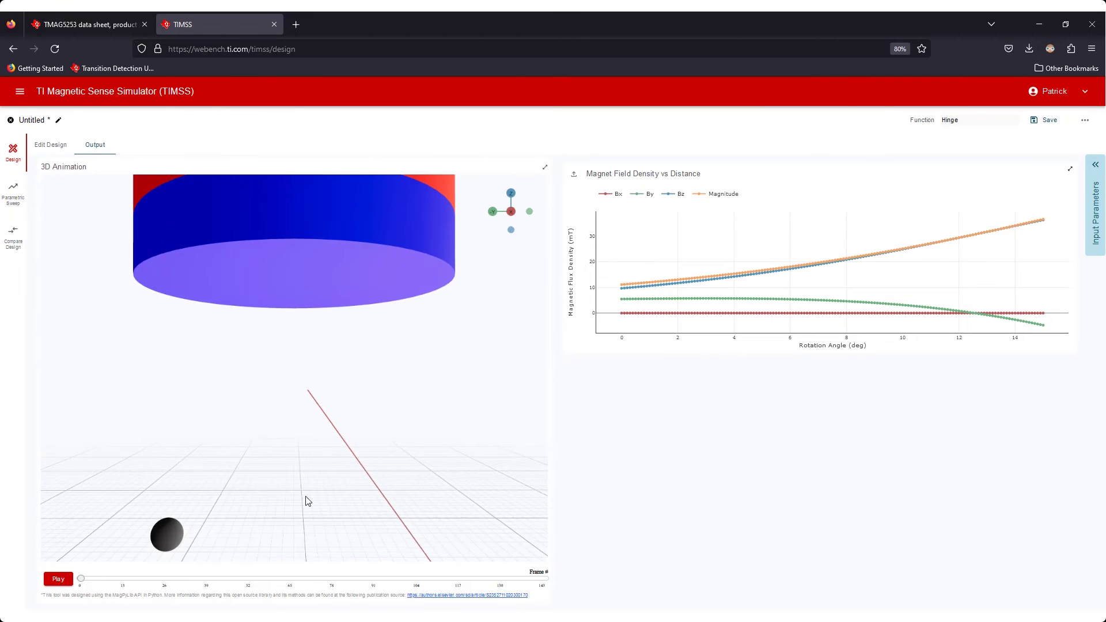
left_click(530, 212)
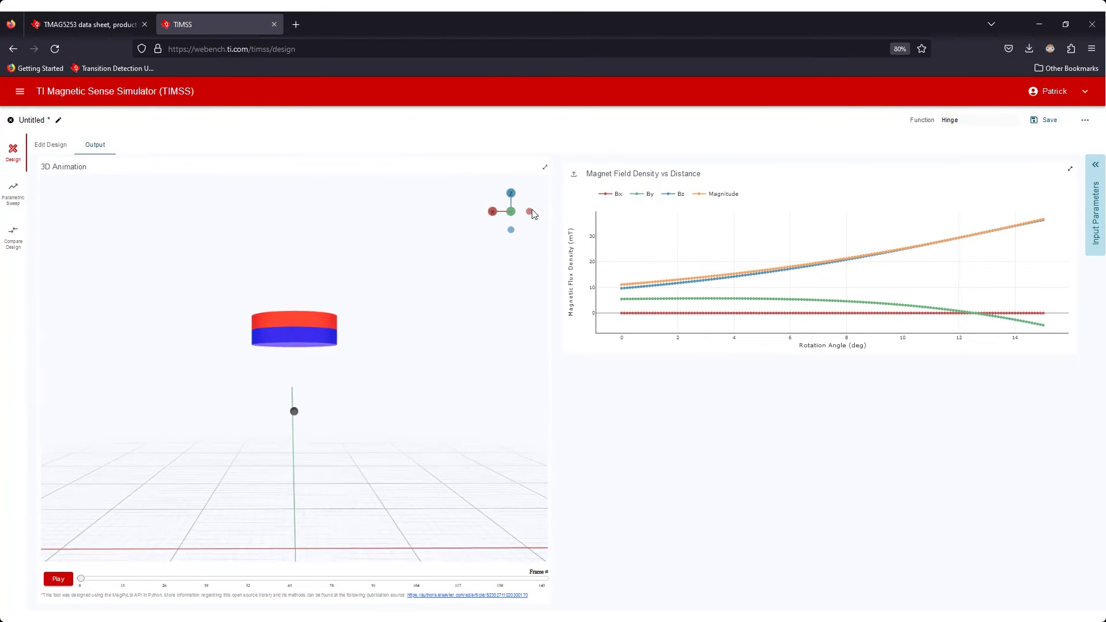
left_click(58, 579)
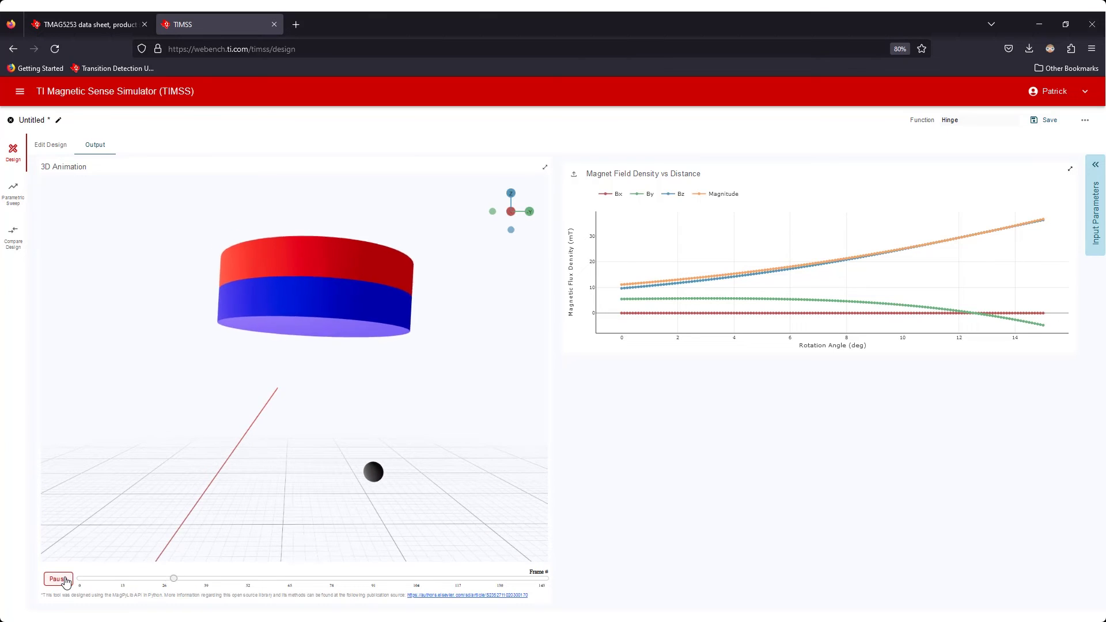